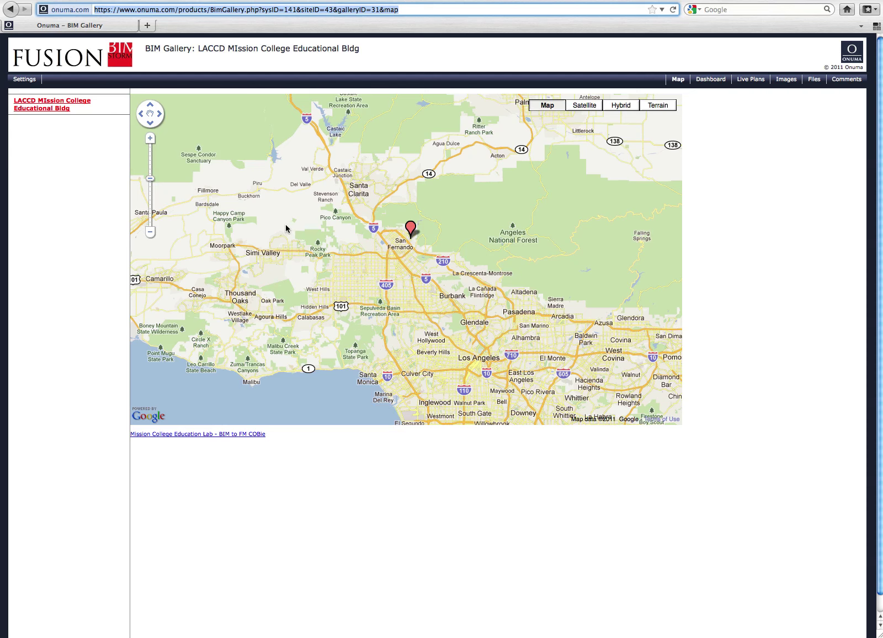
Examine the project's location on the Southern California map, from street level out to the wider region
scroll(286, 228, up, 1)
scroll(286, 228, up, 3)
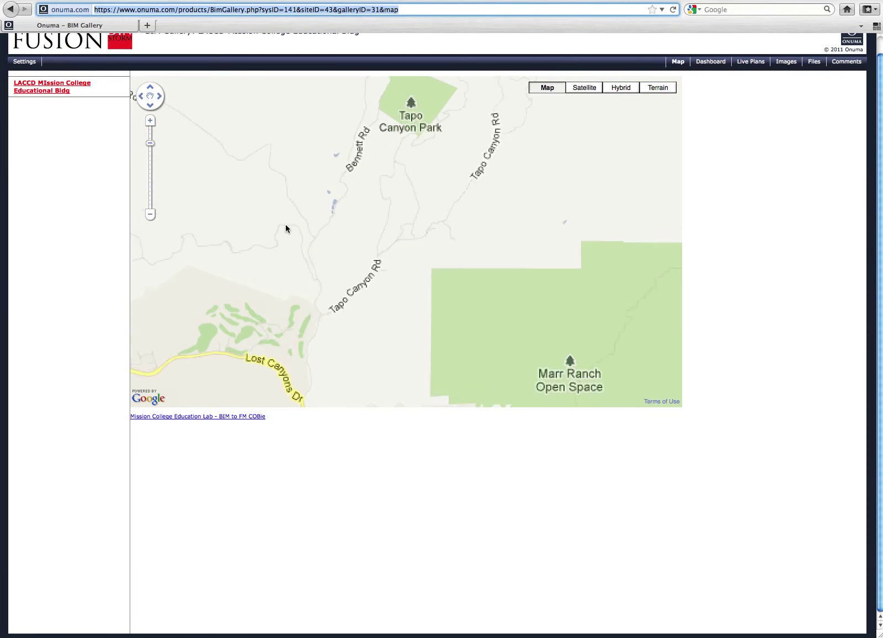
click(150, 213)
click(150, 214)
click(150, 214)
click(150, 214)
click(150, 214)
drag(337, 246, 273, 245)
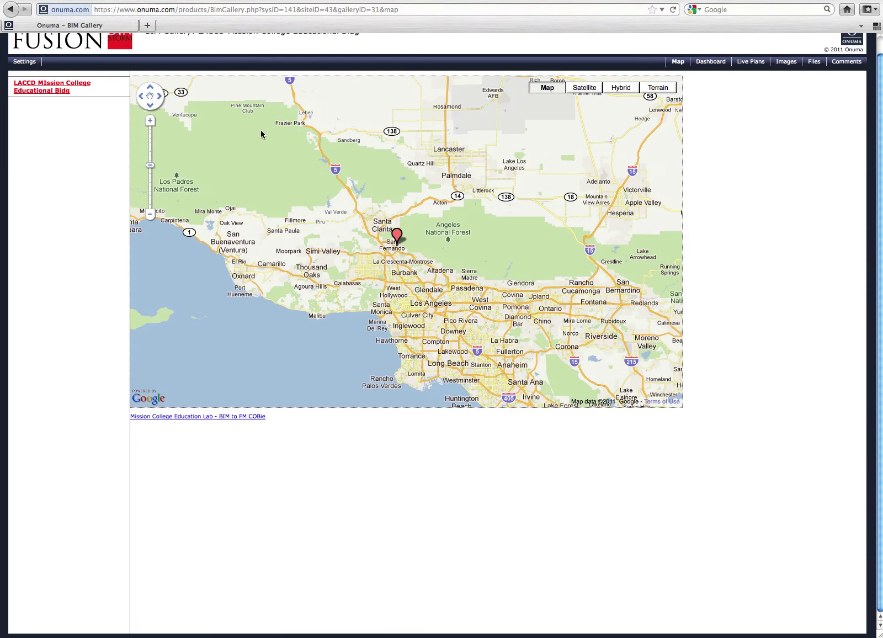
drag(328, 174, 316, 178)
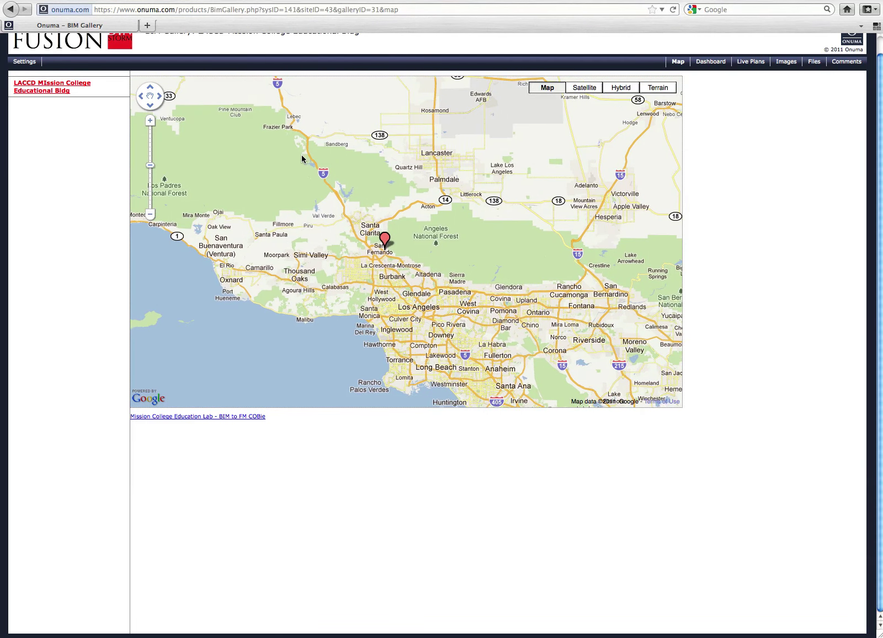
scroll(546, 104, up, 2)
scroll(405, 160, up, 2)
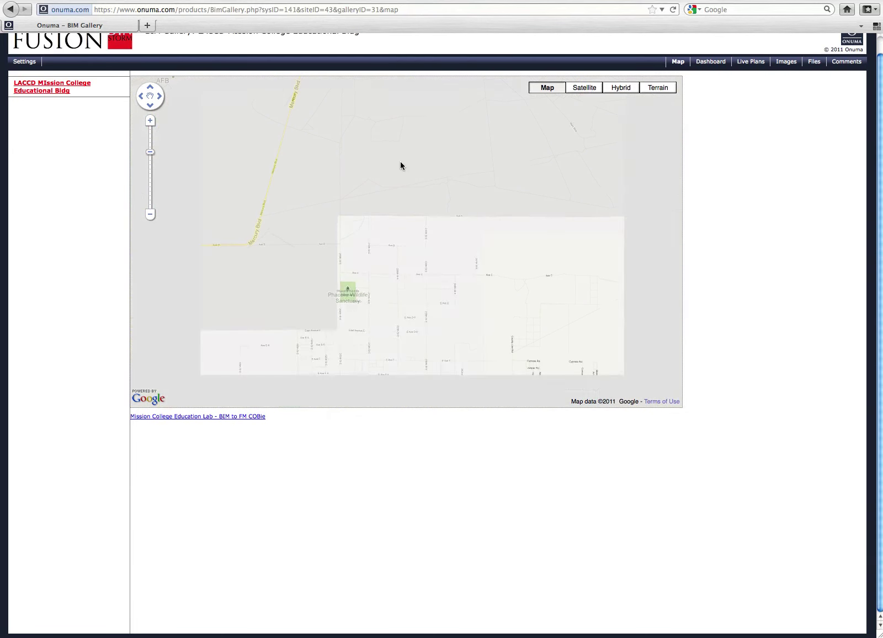
click(150, 213)
click(151, 213)
click(150, 213)
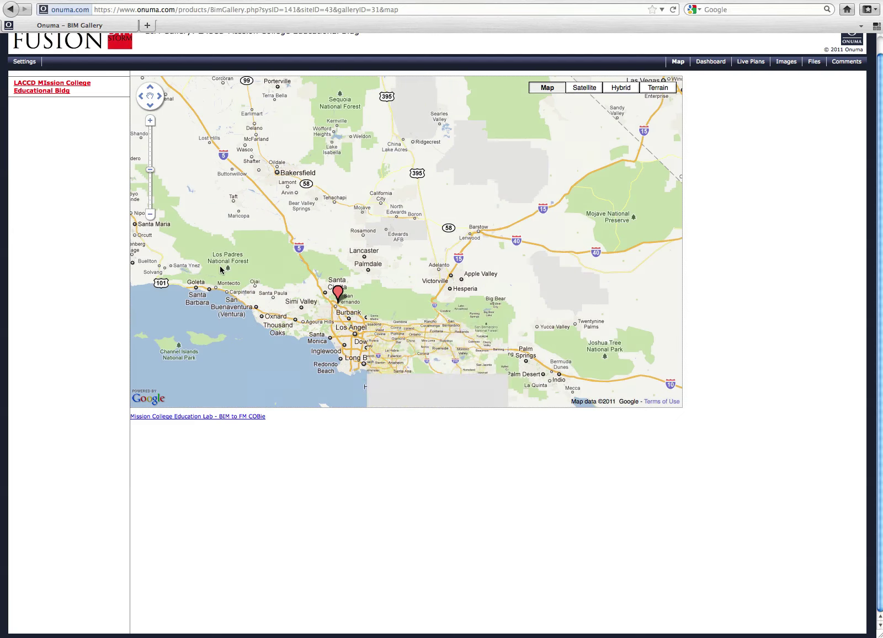
View the project marker's scheme details on the map at a closer scale around San Fernando
click(337, 295)
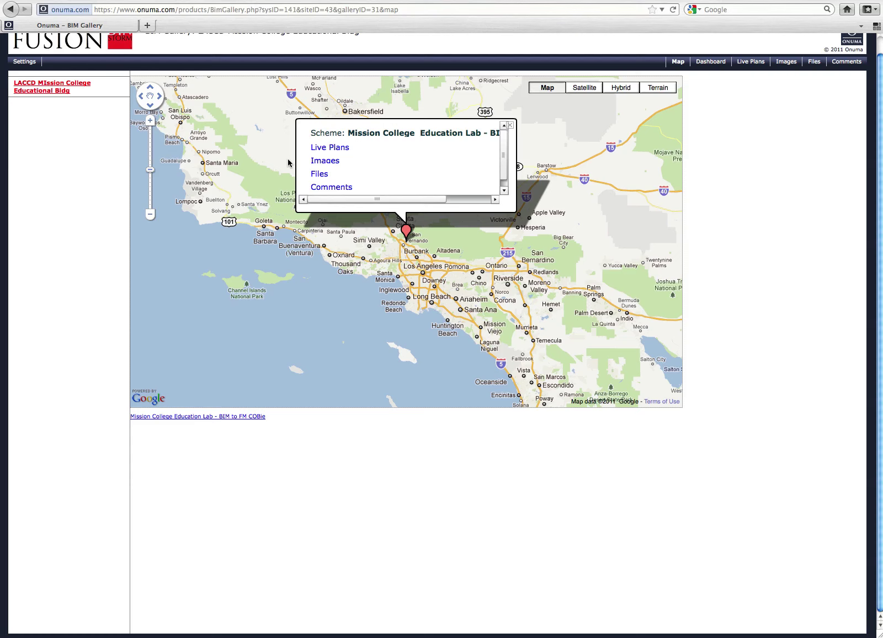
click(149, 122)
click(149, 121)
drag(881, 100, 881, 62)
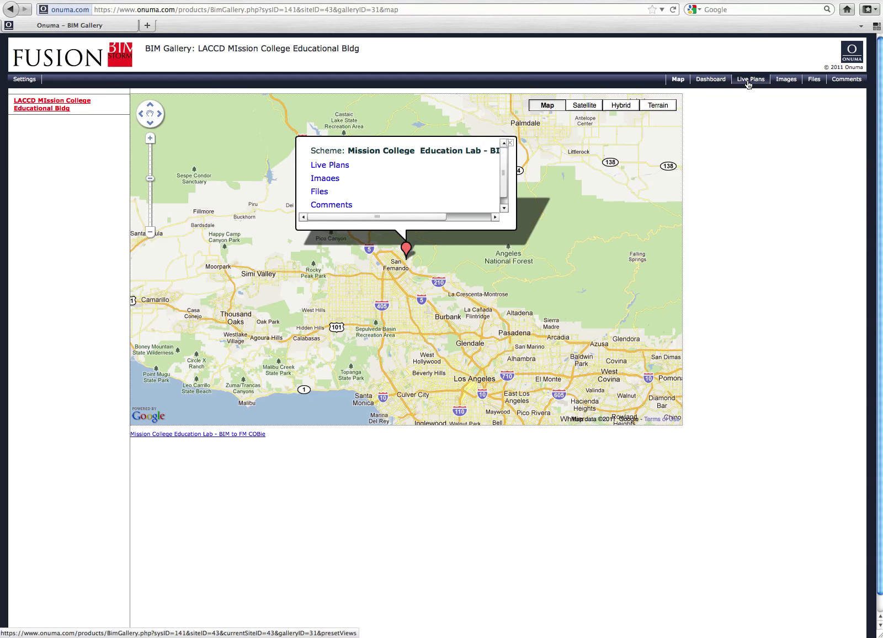
Open the scheme's live plans and display the Site Plan preset view, fitted to the site and enlarged around the new building
click(336, 167)
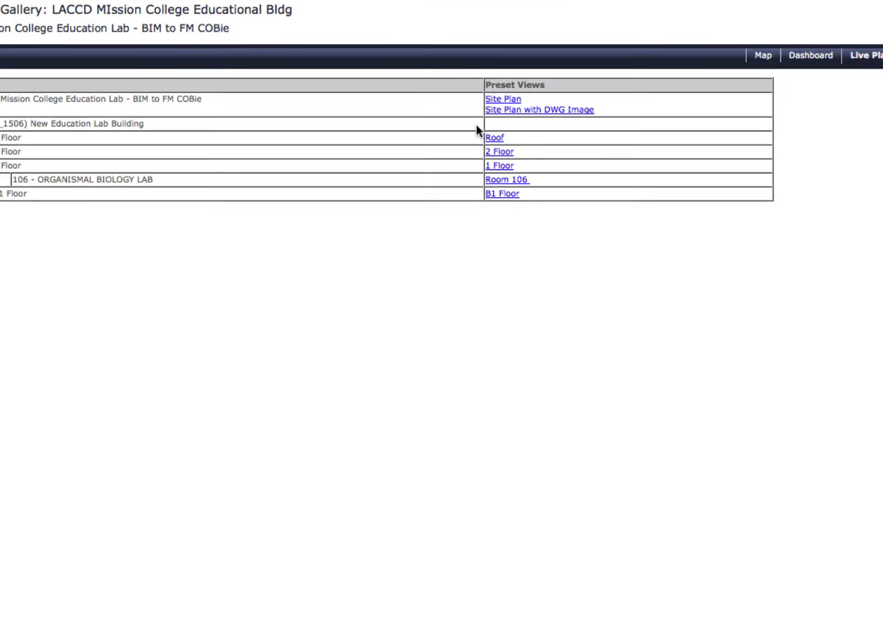
click(494, 101)
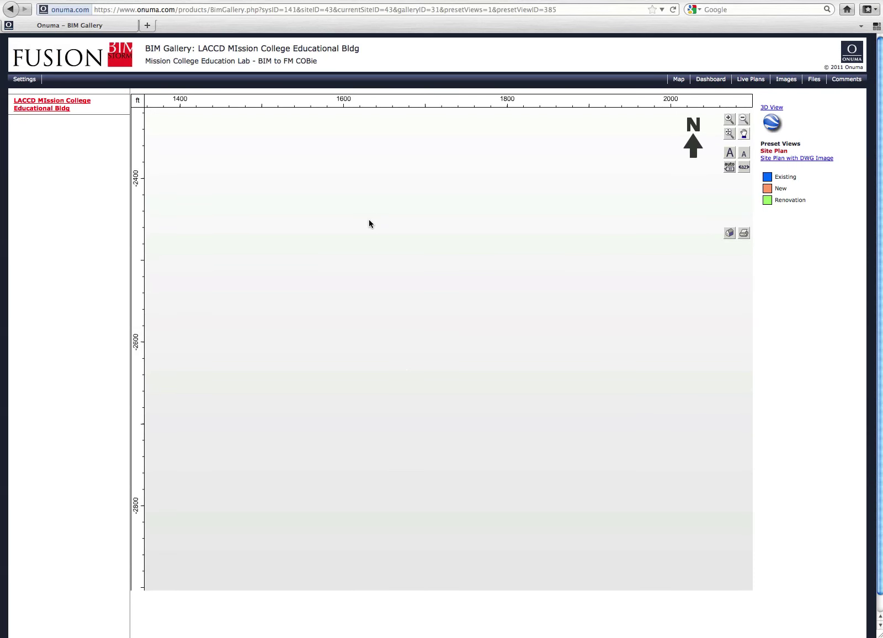
click(729, 133)
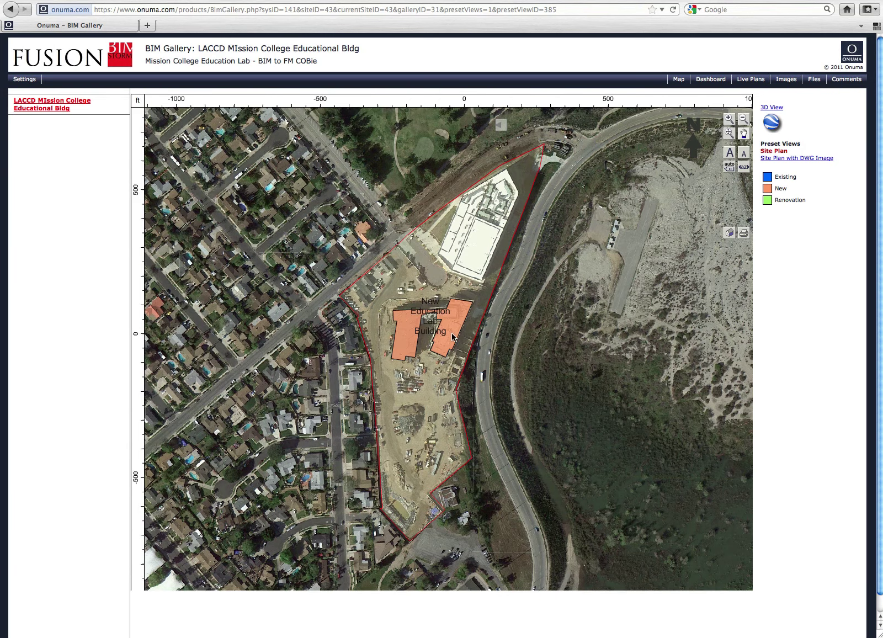
scroll(449, 337, up, 2)
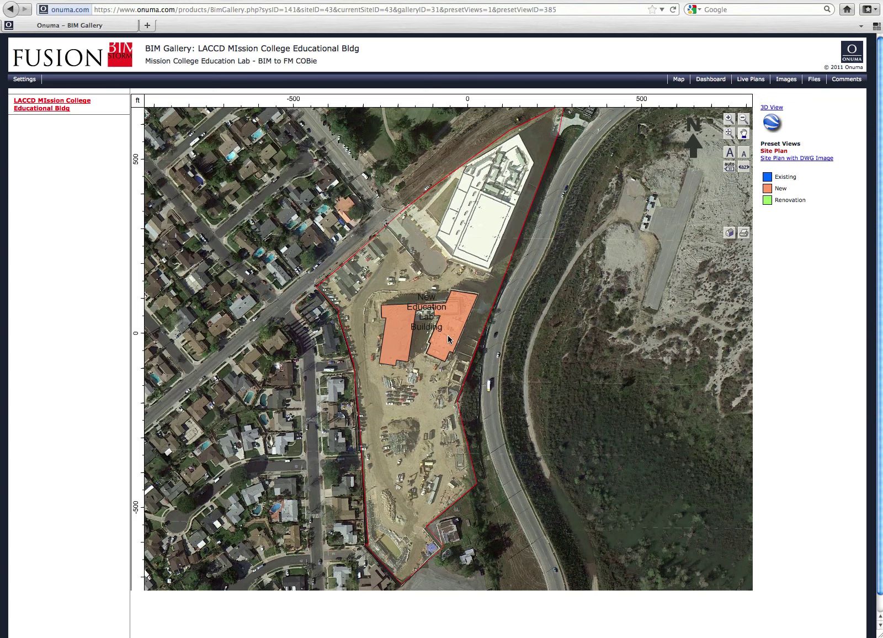
scroll(449, 338, up, 1)
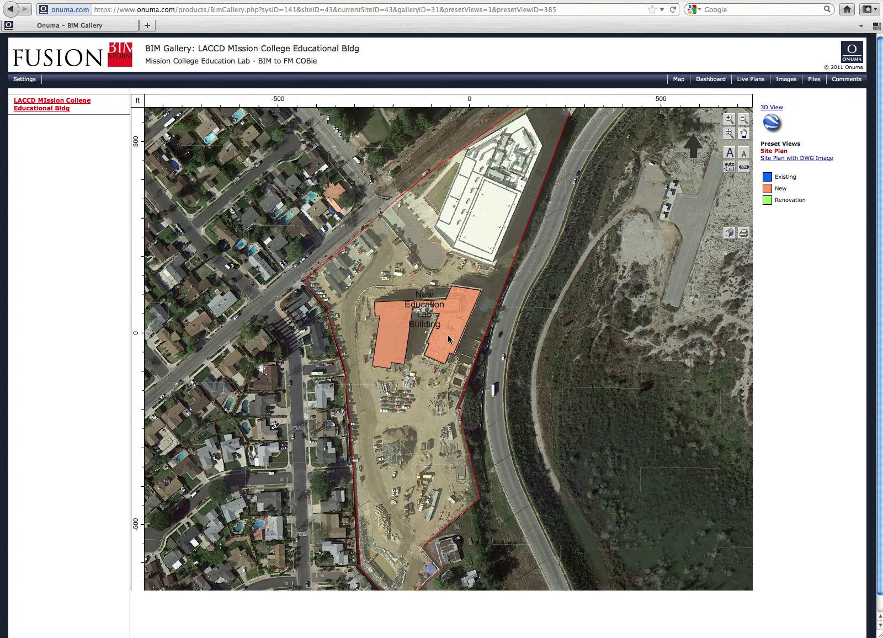
Review the New Education Lab Building's general, attribute and elevation settings, and close them
click(454, 326)
scroll(436, 315, up, 1)
double_click(430, 291)
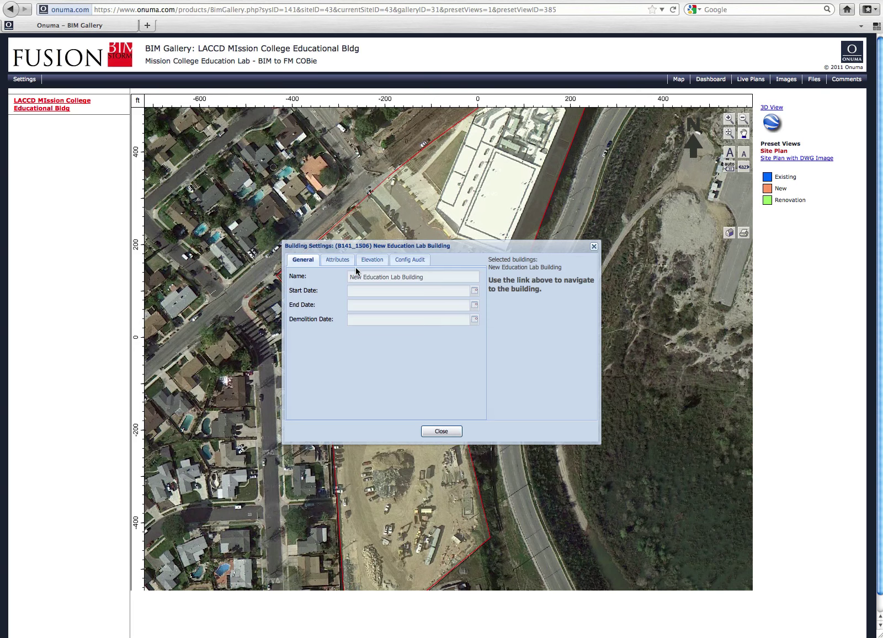
click(333, 262)
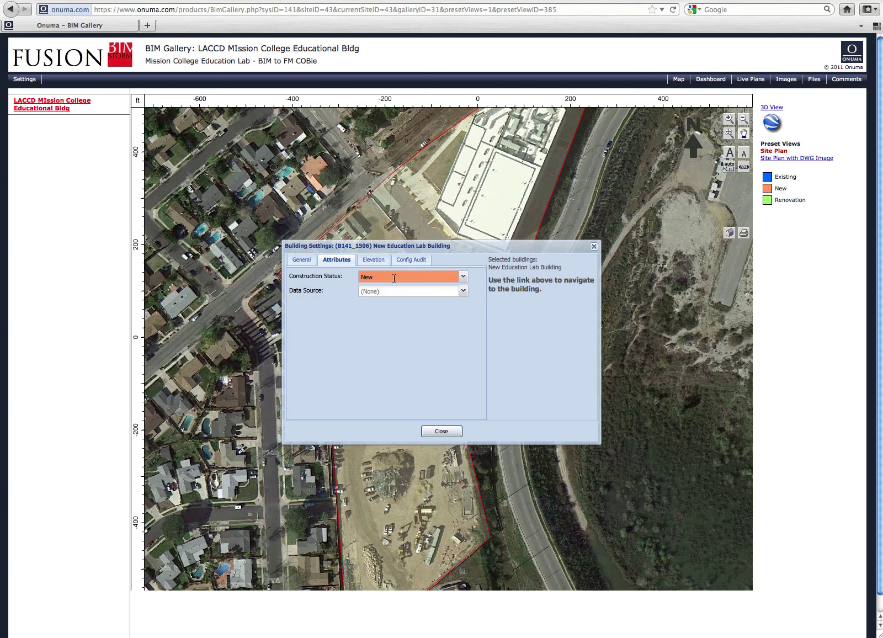
click(373, 261)
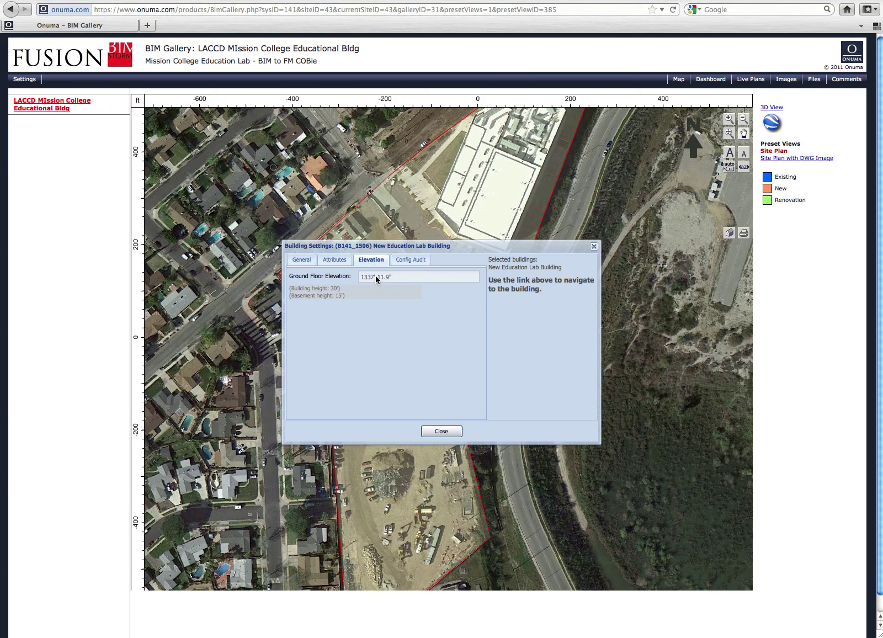
click(437, 432)
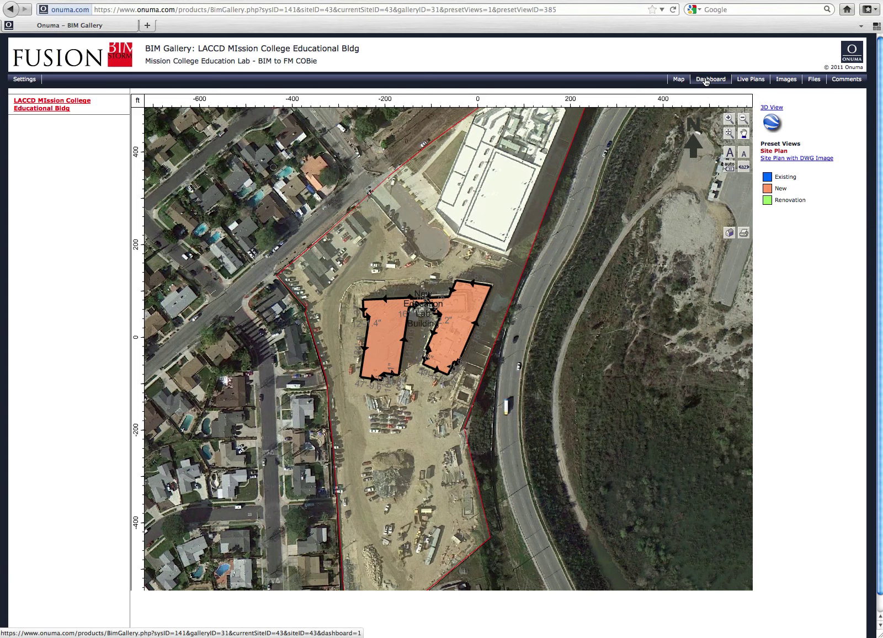
Display the 1 Floor preset view from the live plans, with the whole floor plan and its space-area chart in view
click(751, 81)
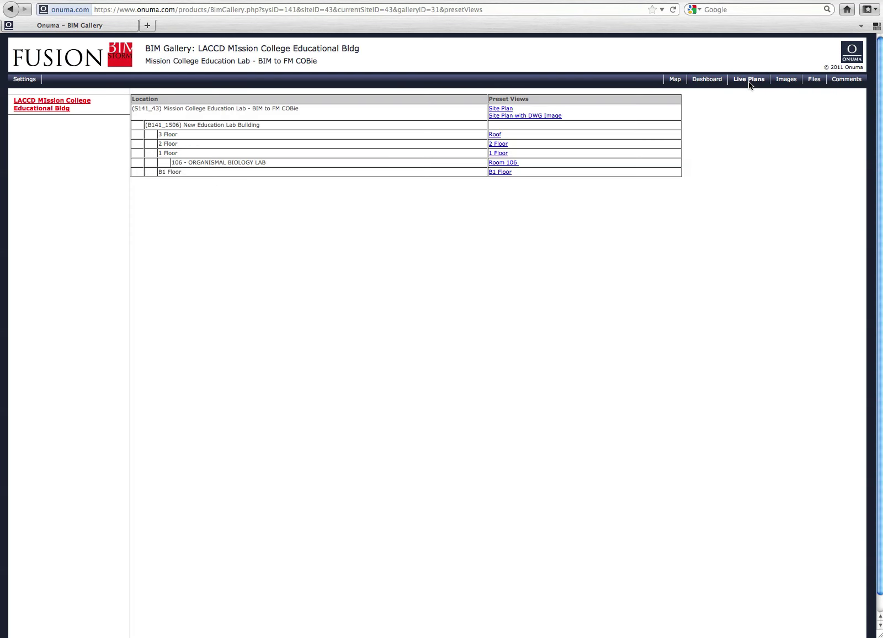
click(496, 155)
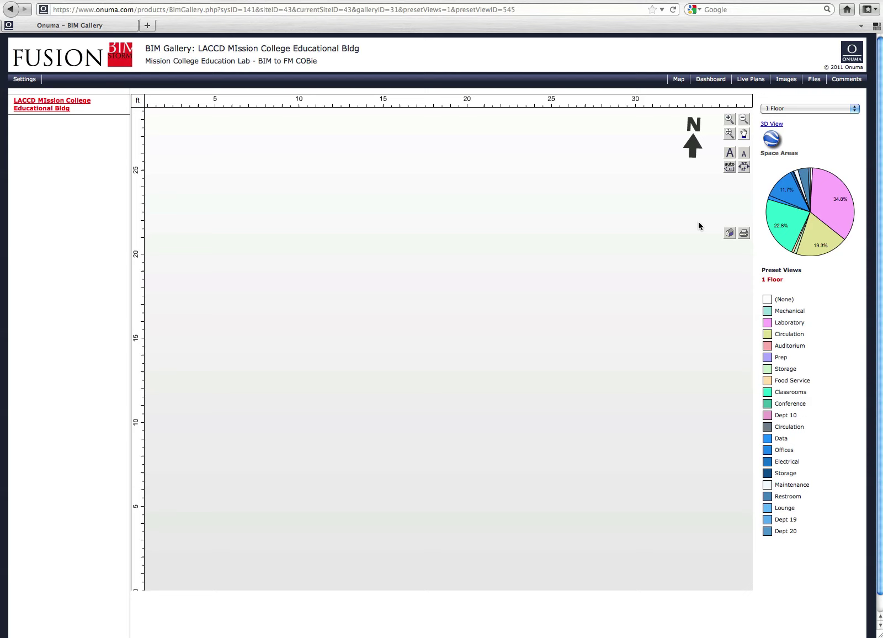
scroll(620, 222, down, 3)
drag(571, 187, 540, 251)
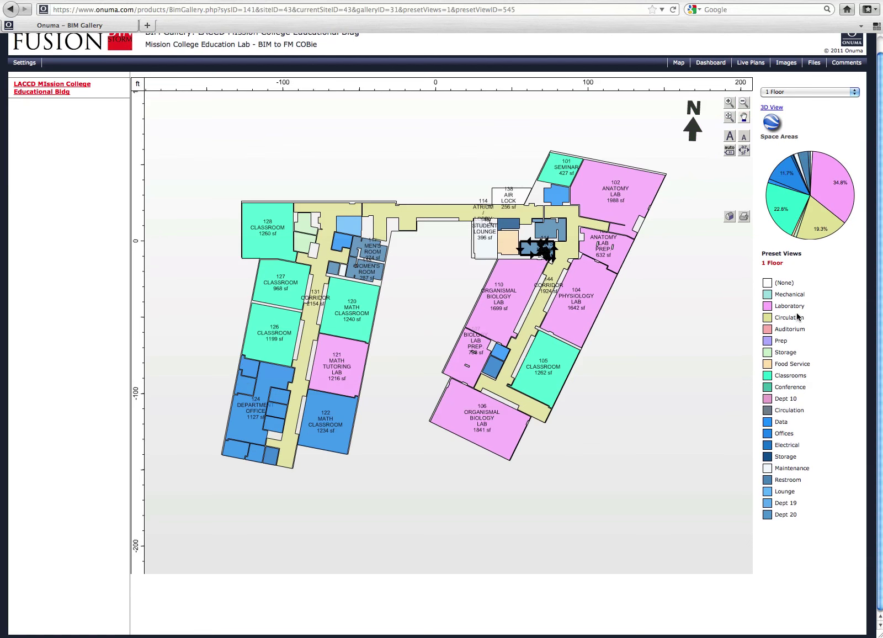
mouse_move(833, 192)
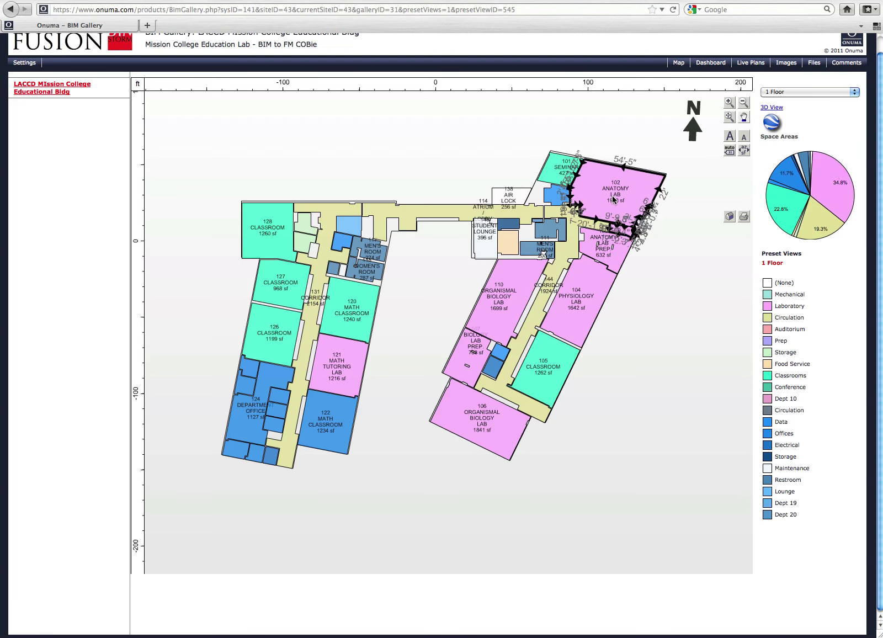
Review the general and attribute settings of space 104 Physiology Lab, and close them
double_click(575, 301)
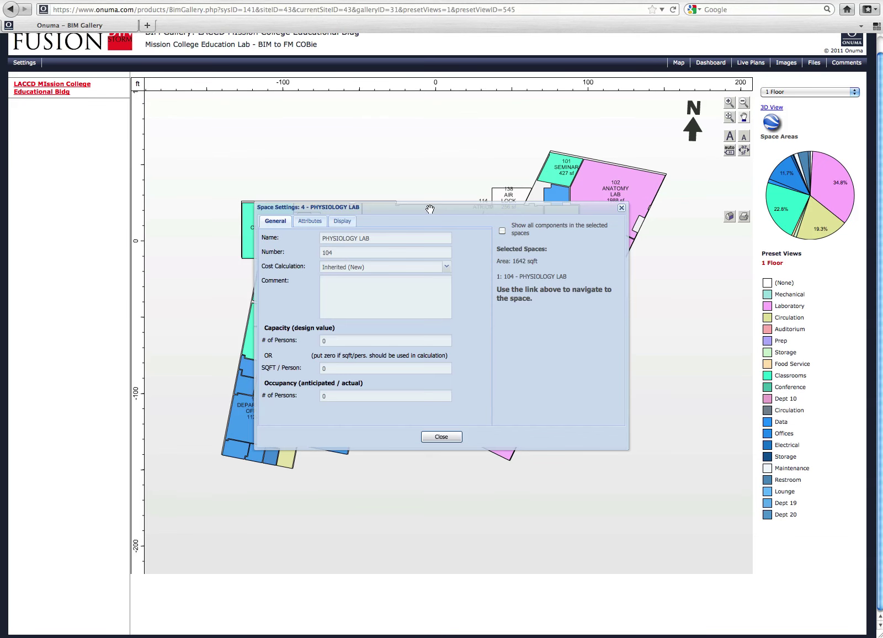
drag(430, 204, 258, 152)
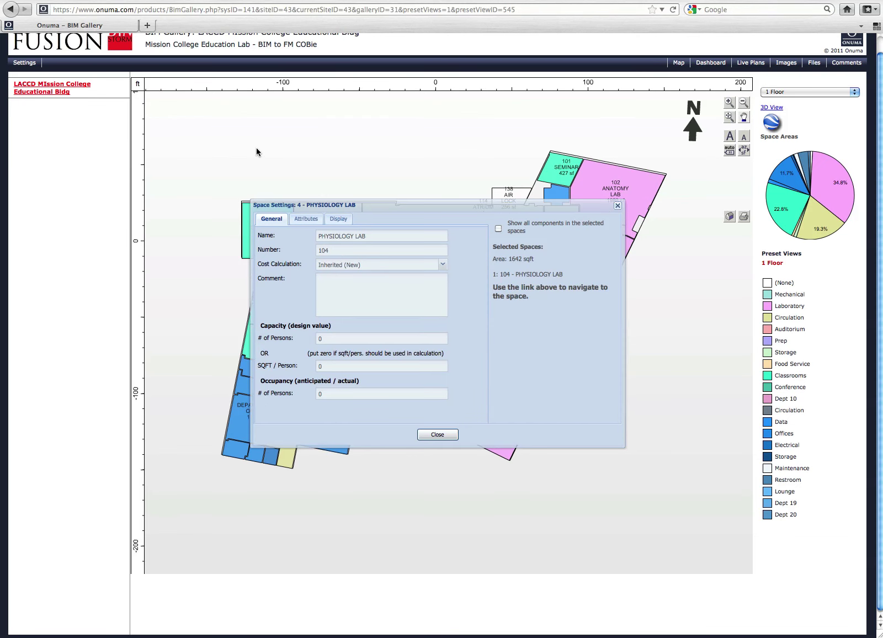
click(297, 220)
click(431, 434)
Switch the floor plan to 2 Floor and frame both wings of the building in the view
click(779, 93)
click(780, 115)
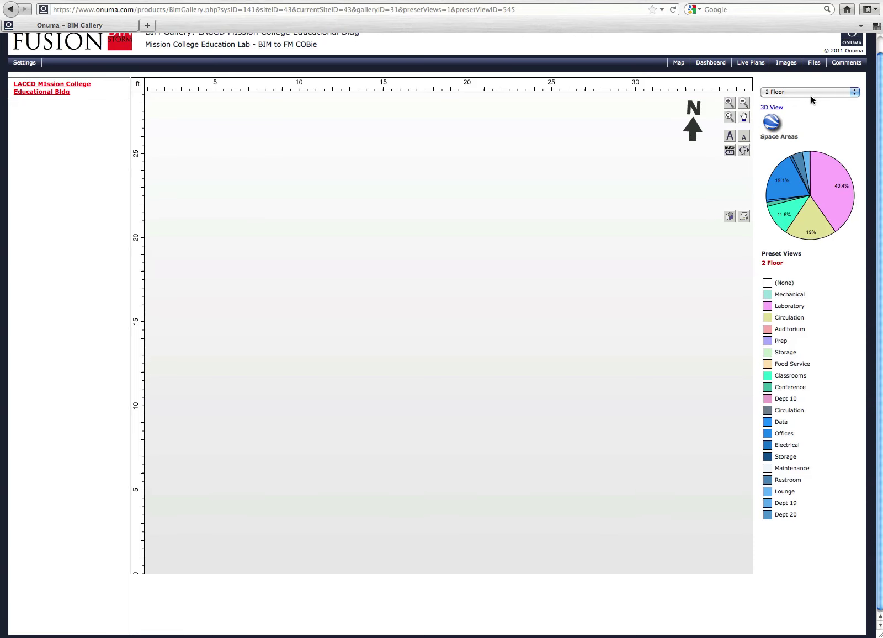
scroll(845, 77, up, 1)
click(580, 163)
click(452, 231)
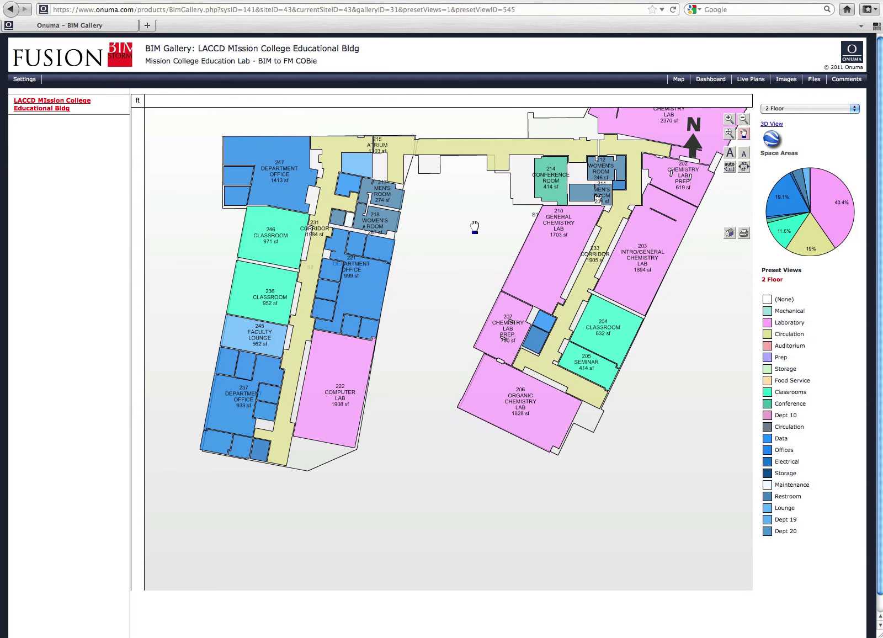
drag(475, 228, 370, 355)
click(744, 133)
drag(379, 423, 491, 256)
click(743, 121)
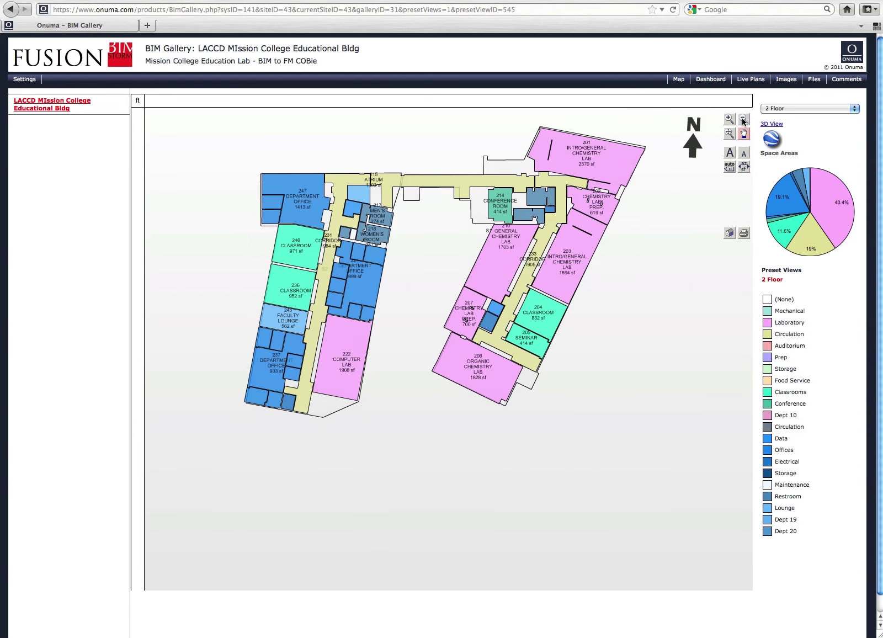
scroll(444, 193, up, 2)
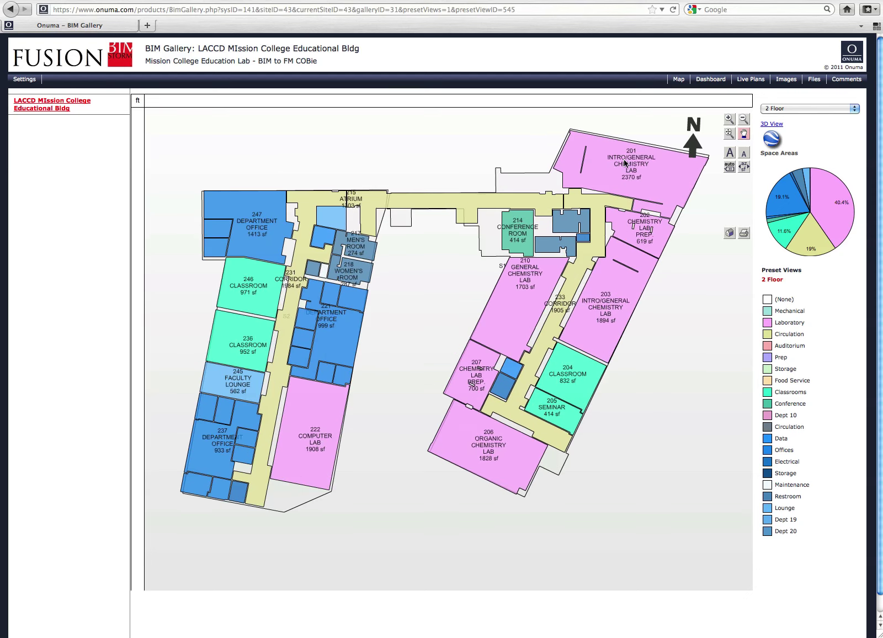
Try smaller and larger text sizes for the space labels on the second-floor plan
click(743, 157)
click(731, 156)
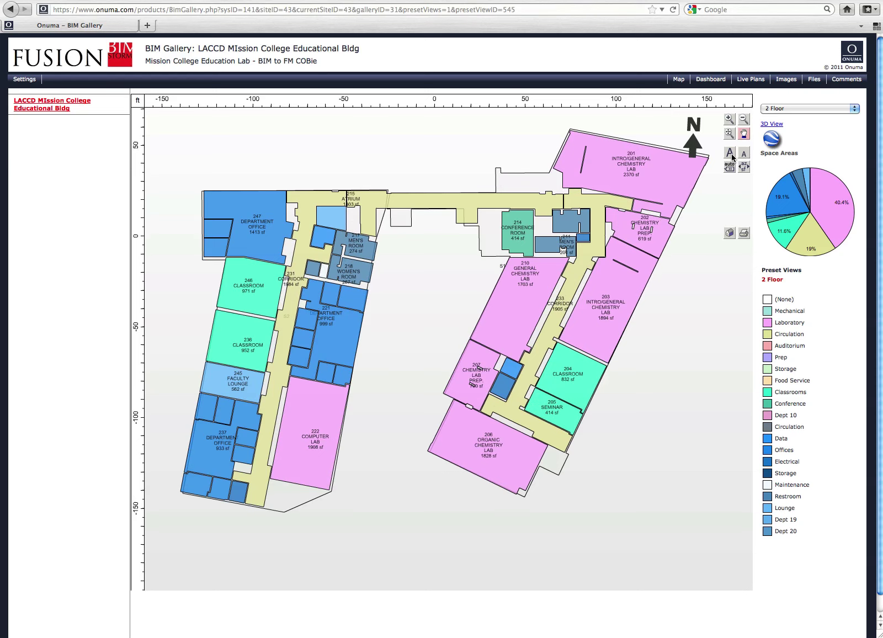
click(730, 155)
click(742, 155)
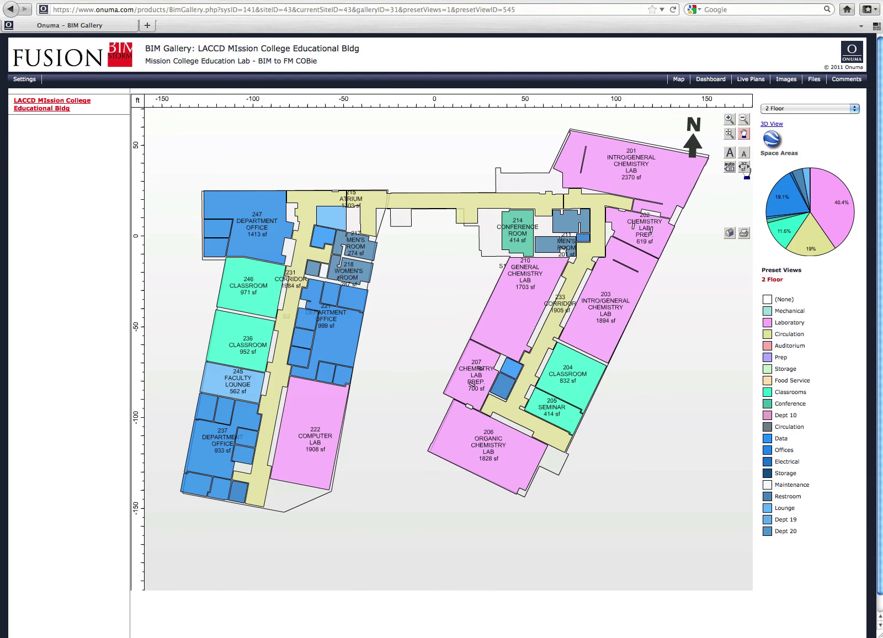
Cycle the second-floor space labels through the numbering options to show only room number and name
click(745, 167)
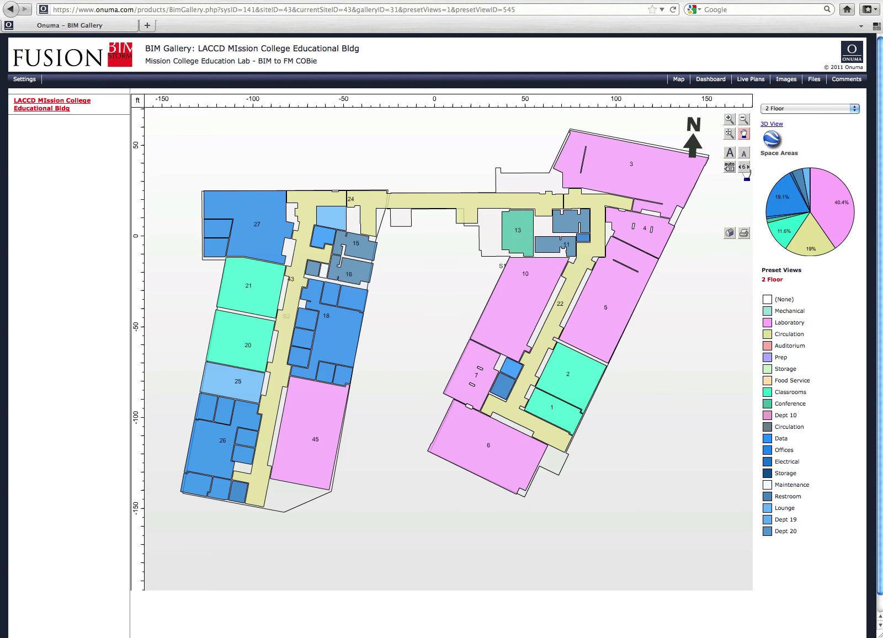
click(744, 168)
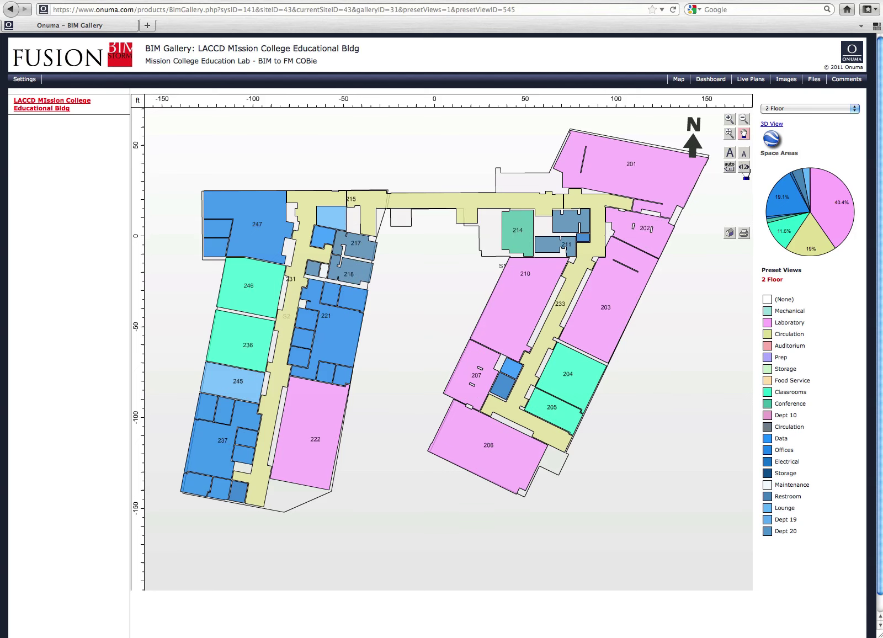
click(743, 168)
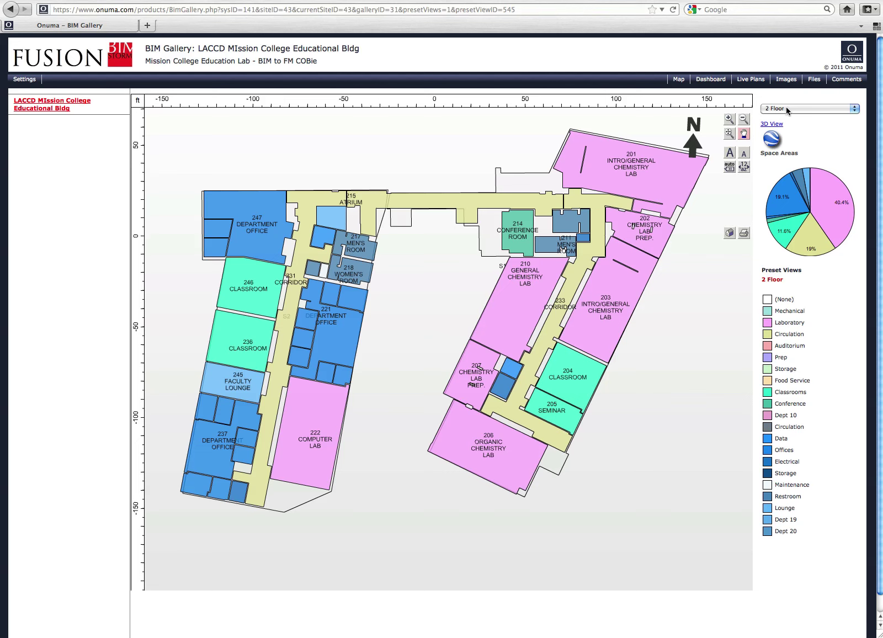
Open the 3D view of the building up to the second floor and inspect the details of an office and a department office
click(773, 125)
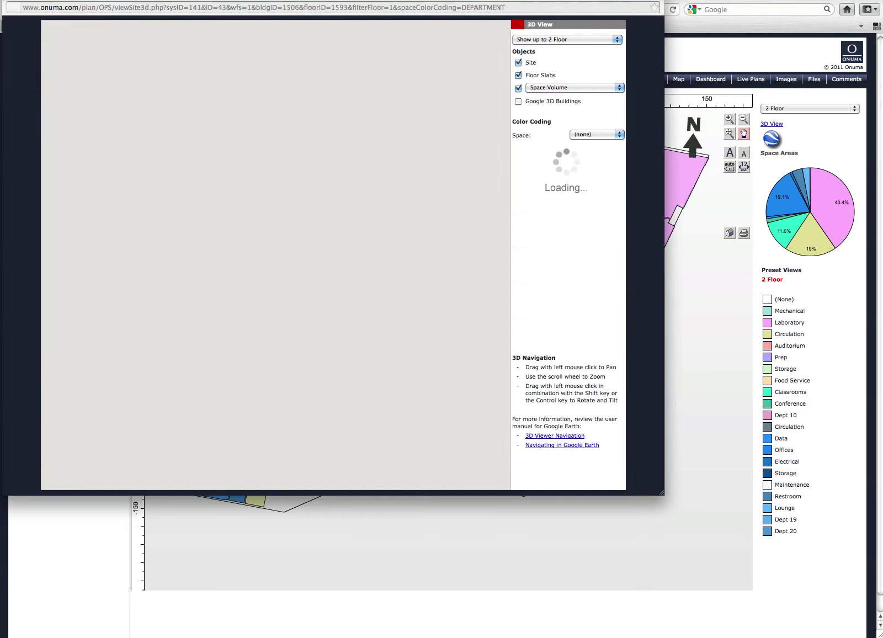
drag(412, 0, 499, 86)
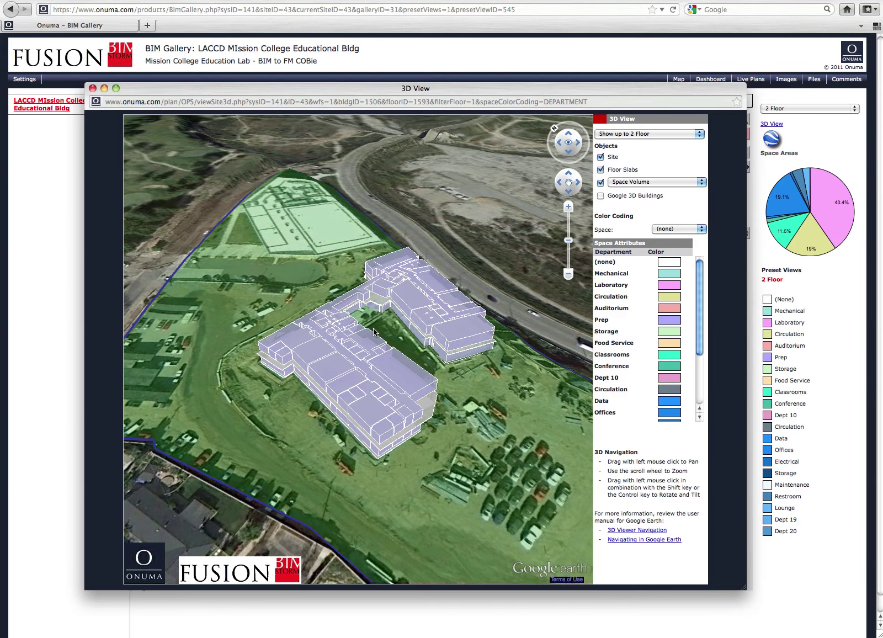
click(393, 374)
click(383, 397)
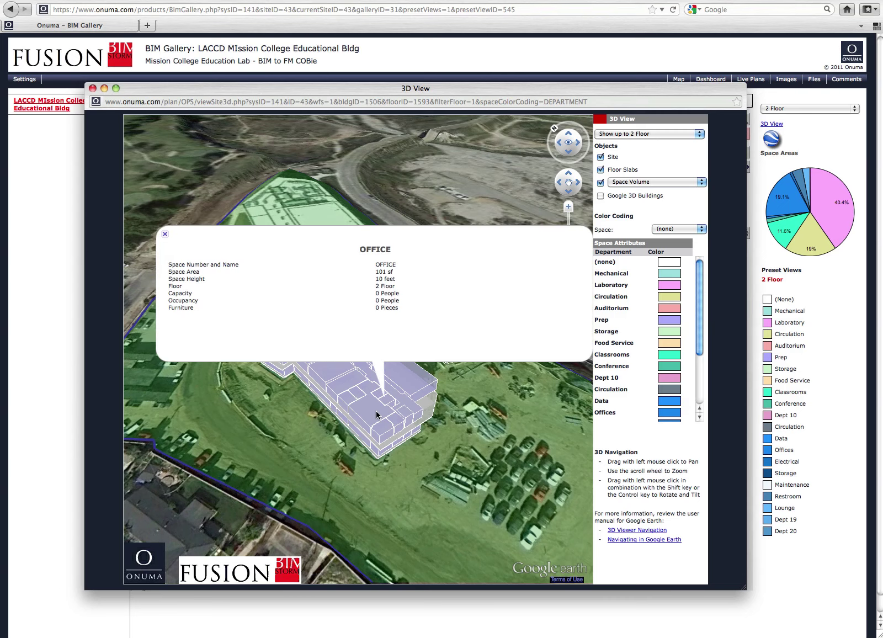
click(377, 407)
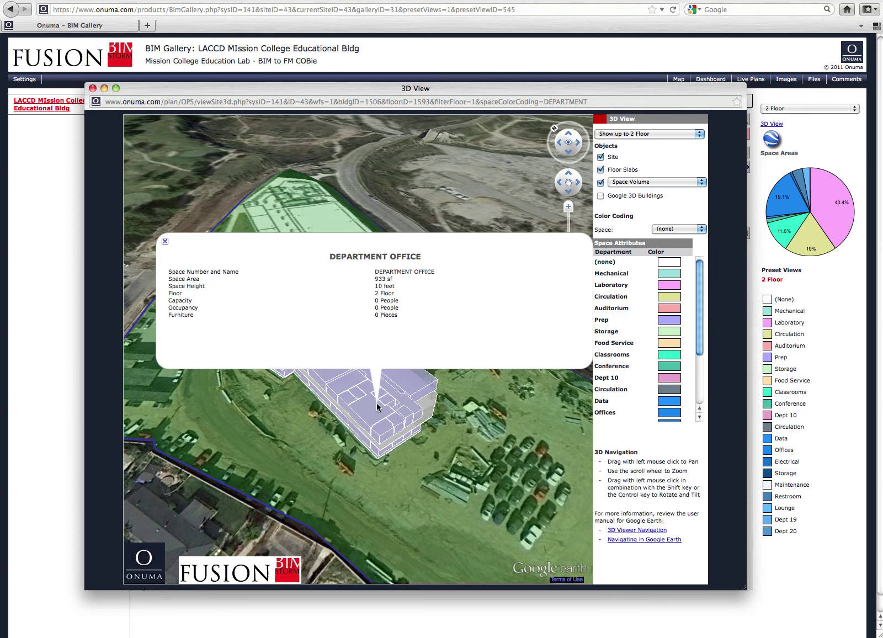
Dismiss the department office details and limit the 3D view to floors up to 1 Floor for a closer look
click(165, 242)
click(629, 134)
click(630, 144)
click(631, 138)
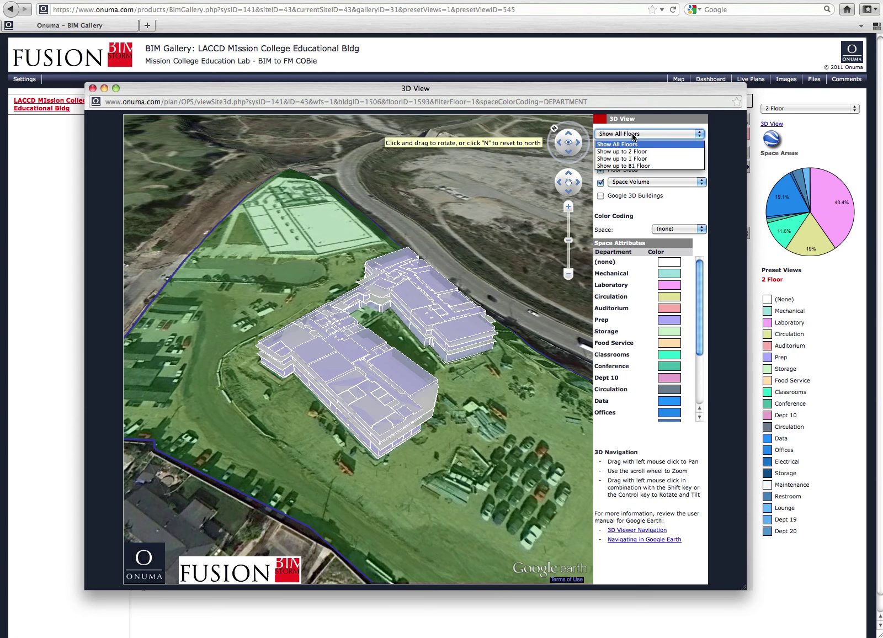
click(626, 168)
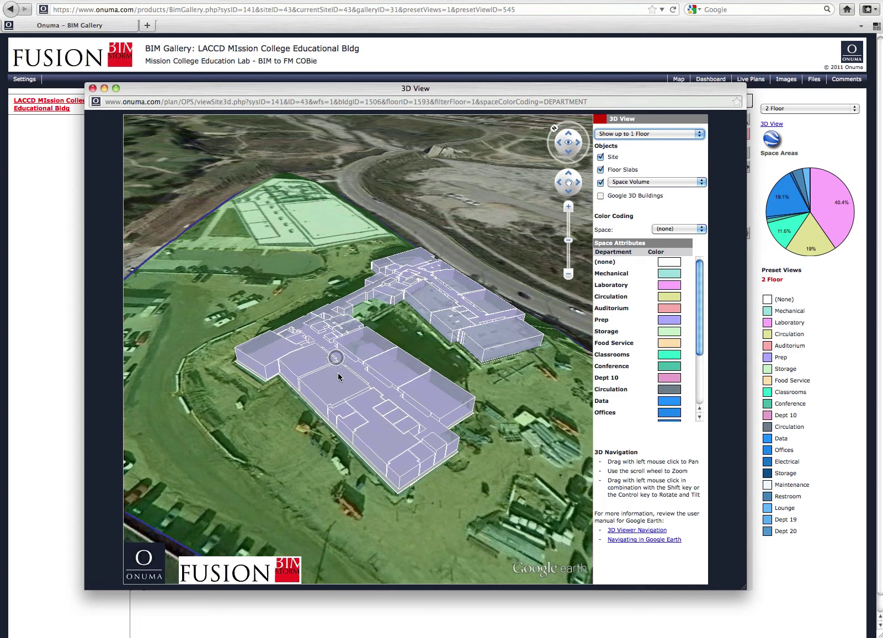
scroll(339, 378, up, 5)
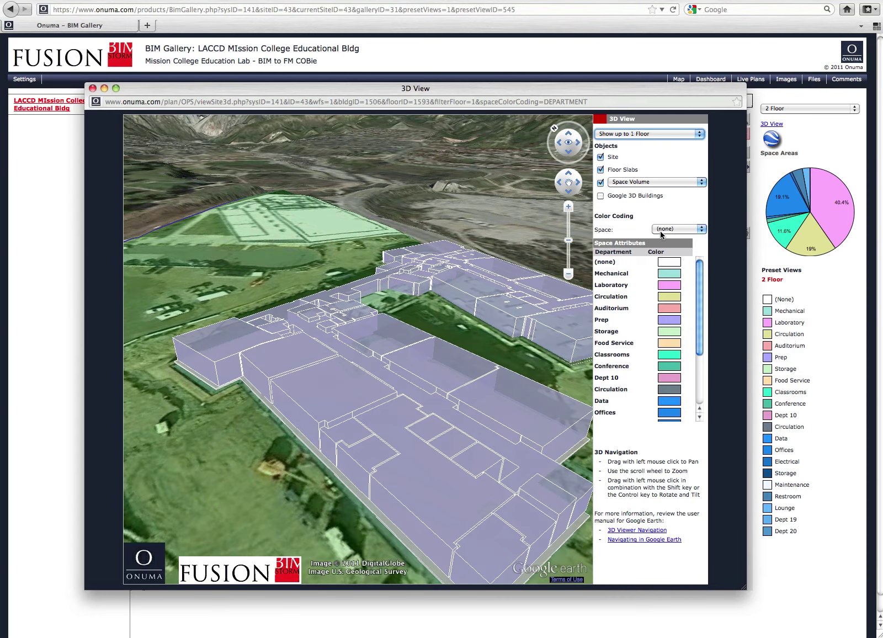
Color-code the 3D spaces by Departments and inspect the details of a first-floor classroom before leaving the 3D view
click(664, 230)
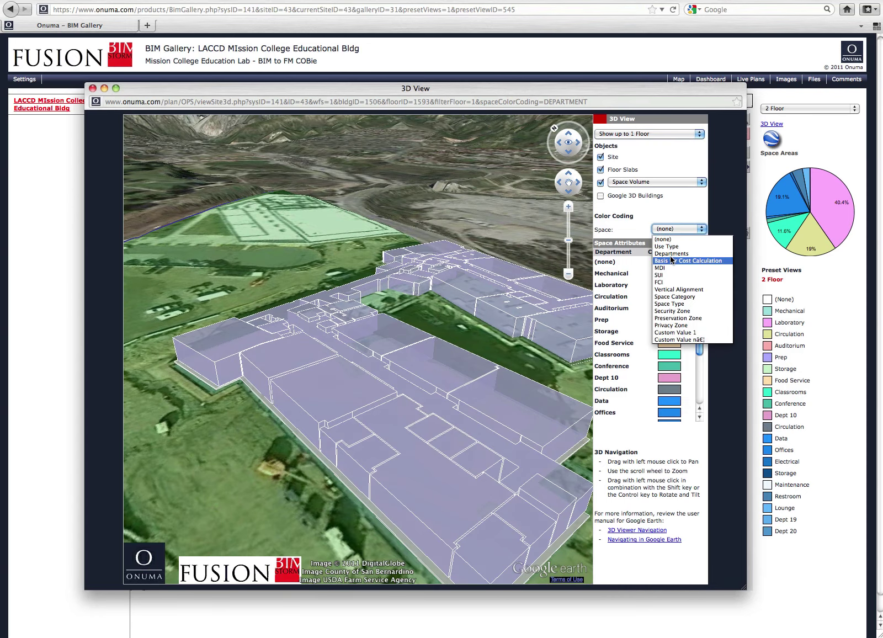
click(671, 256)
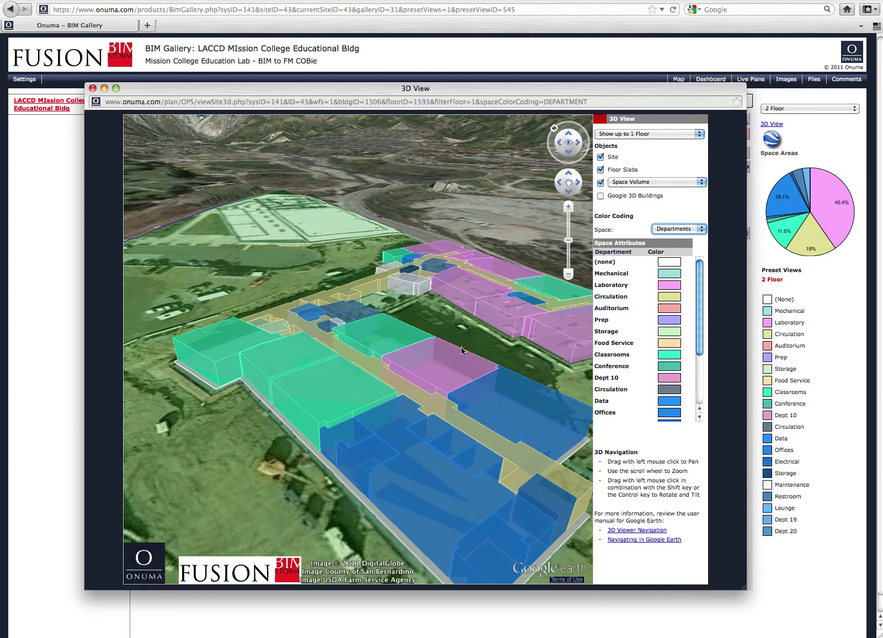
click(446, 370)
click(329, 376)
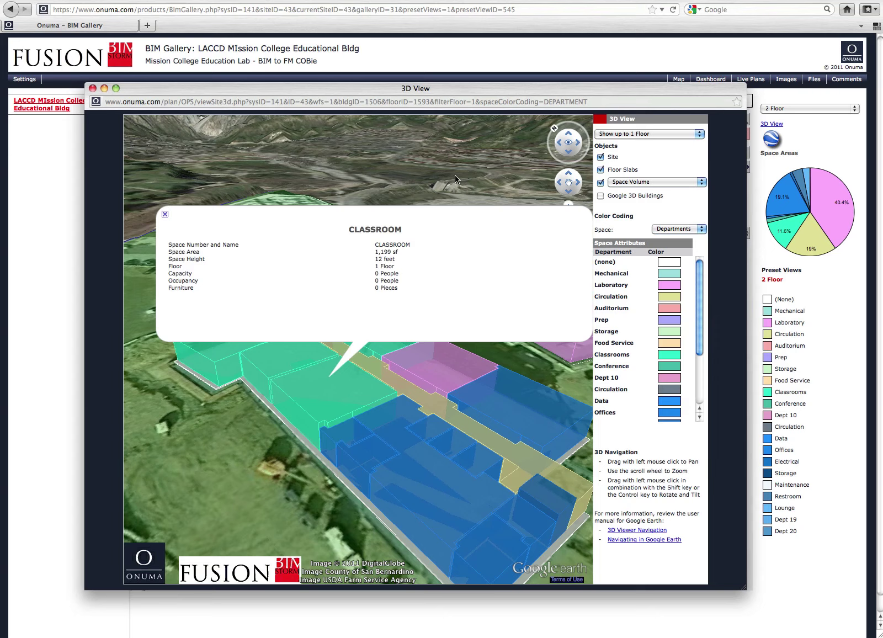
drag(235, 91, 285, 94)
click(144, 92)
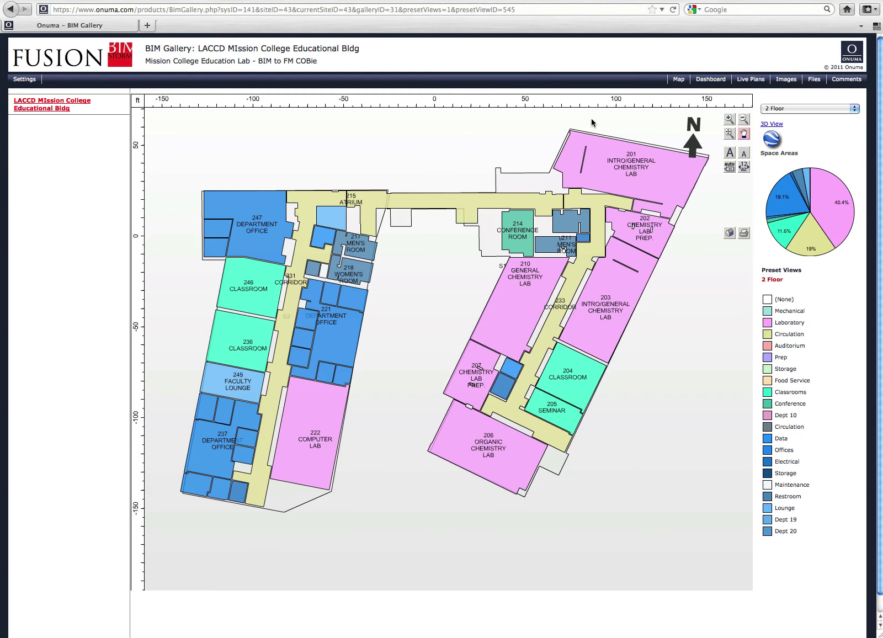
Open the building dashboard and examine enlarged Departments charts for laboratory area on B1 Floor and across the whole building
click(708, 80)
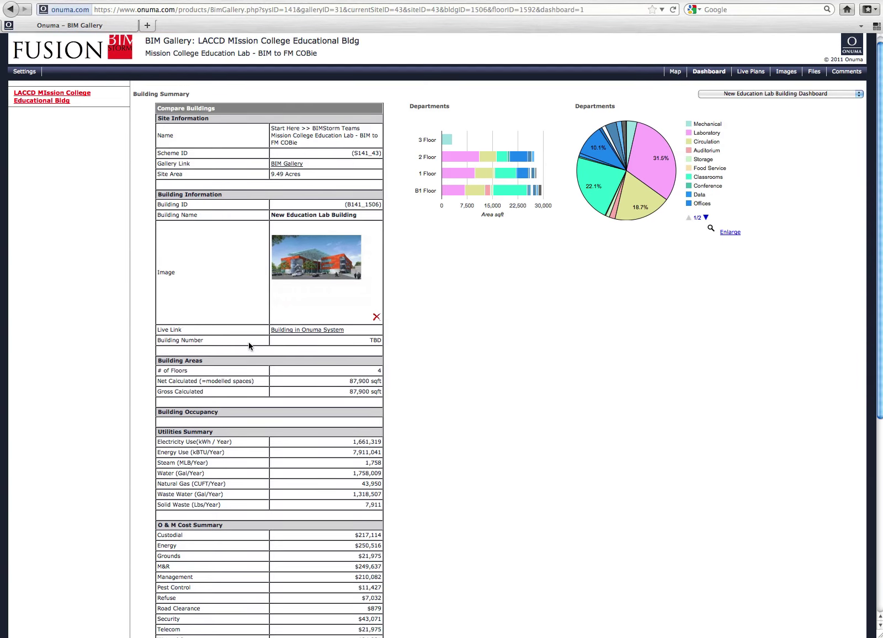
mouse_move(456, 207)
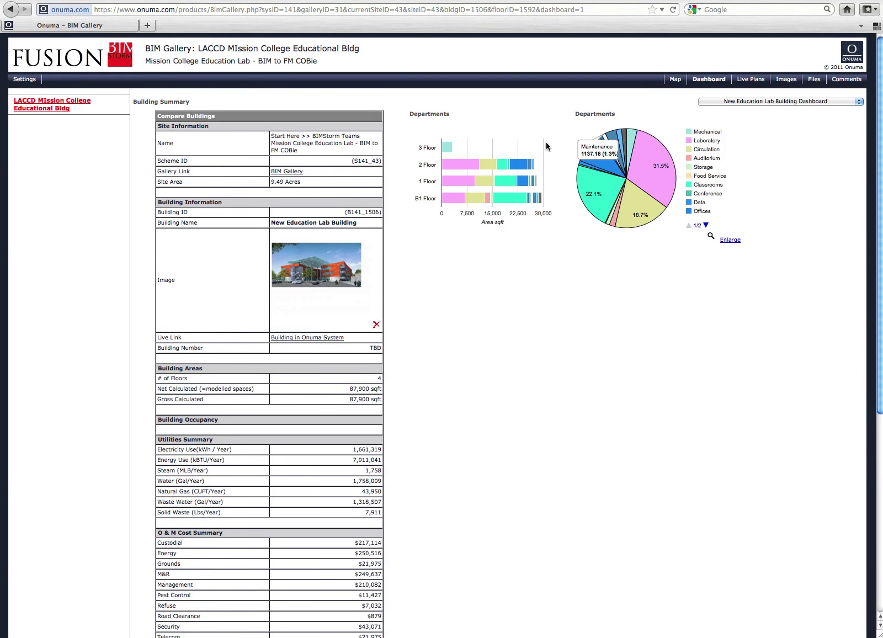
click(734, 243)
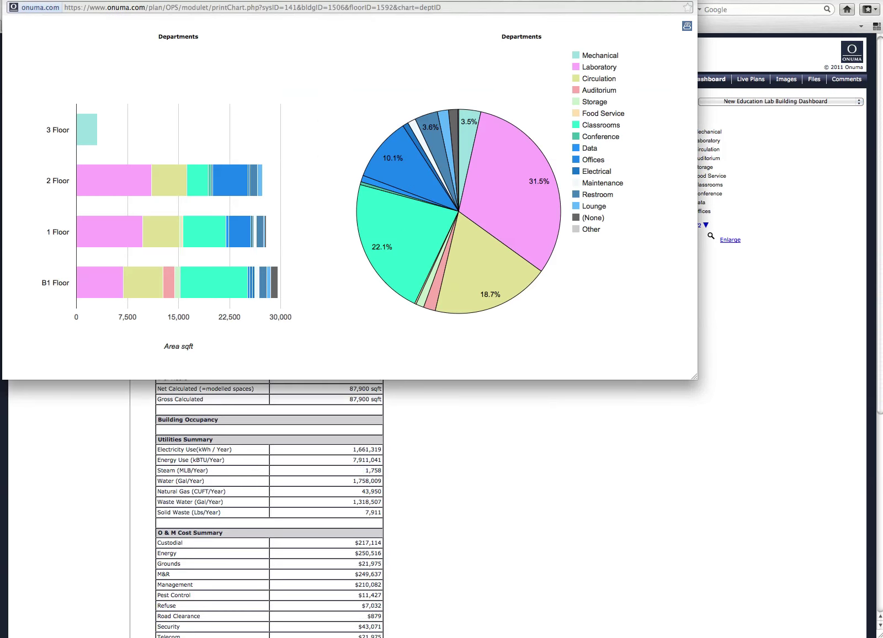
drag(467, 4, 590, 130)
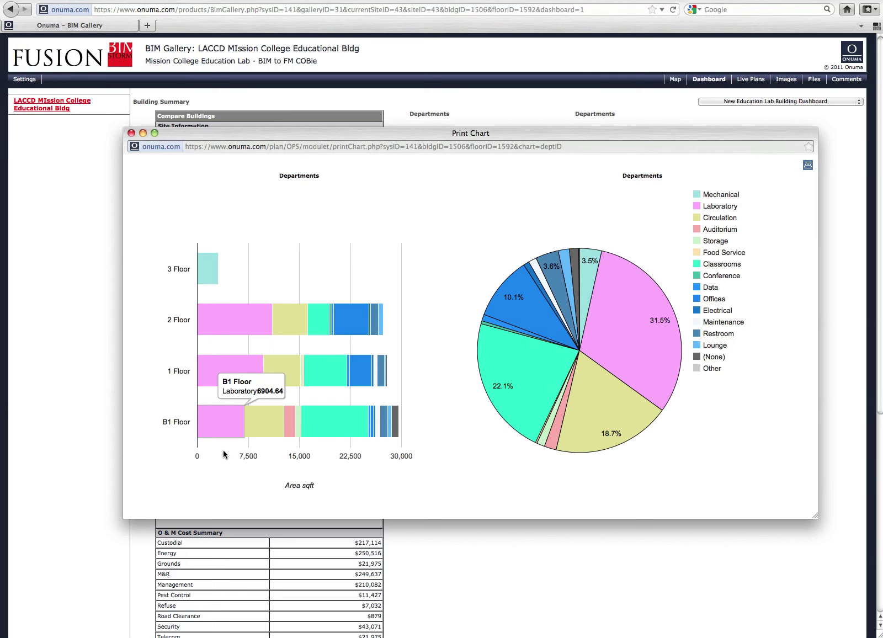
mouse_move(548, 359)
mouse_move(607, 242)
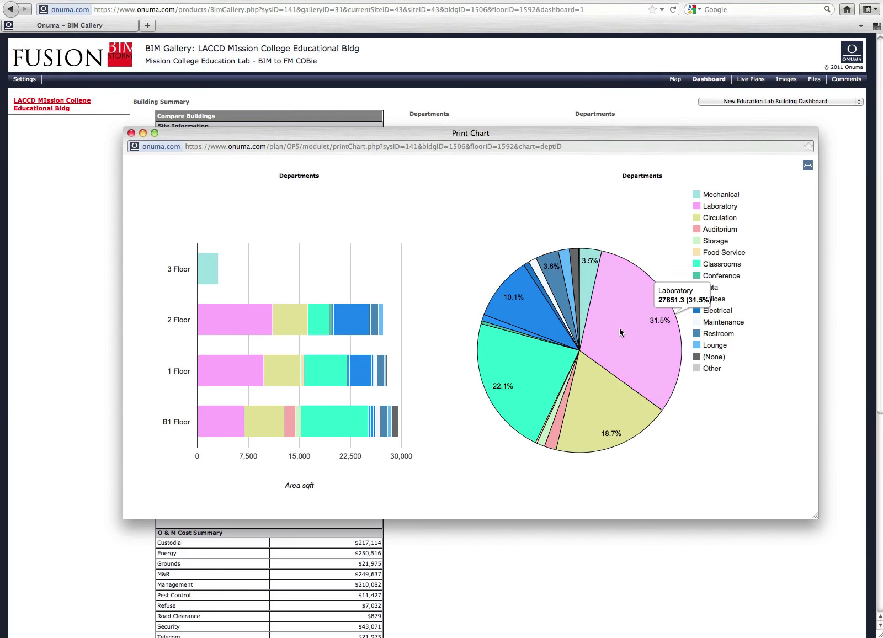
key(super+w)
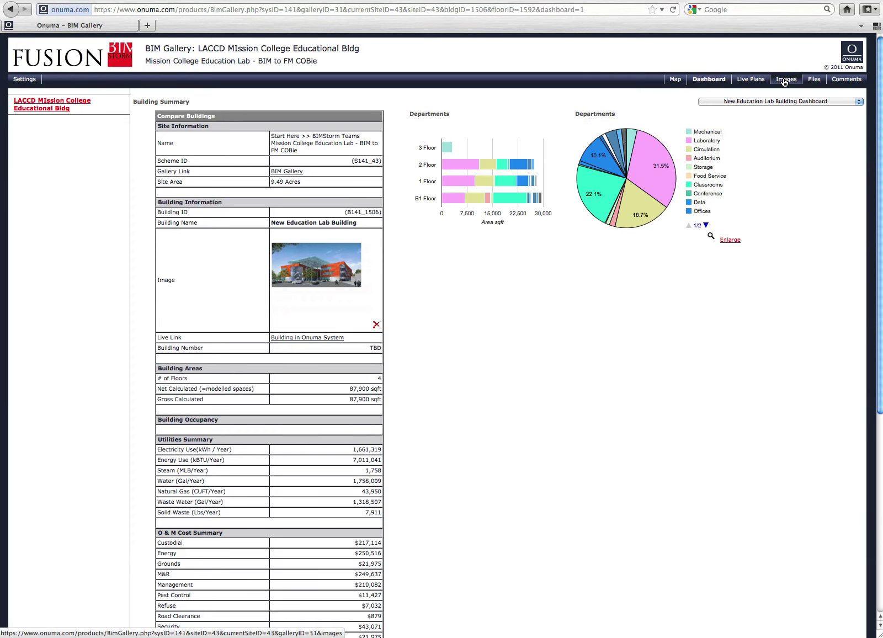
Browse the project's image gallery, viewing the Rendering and Revit View images at full size
click(784, 80)
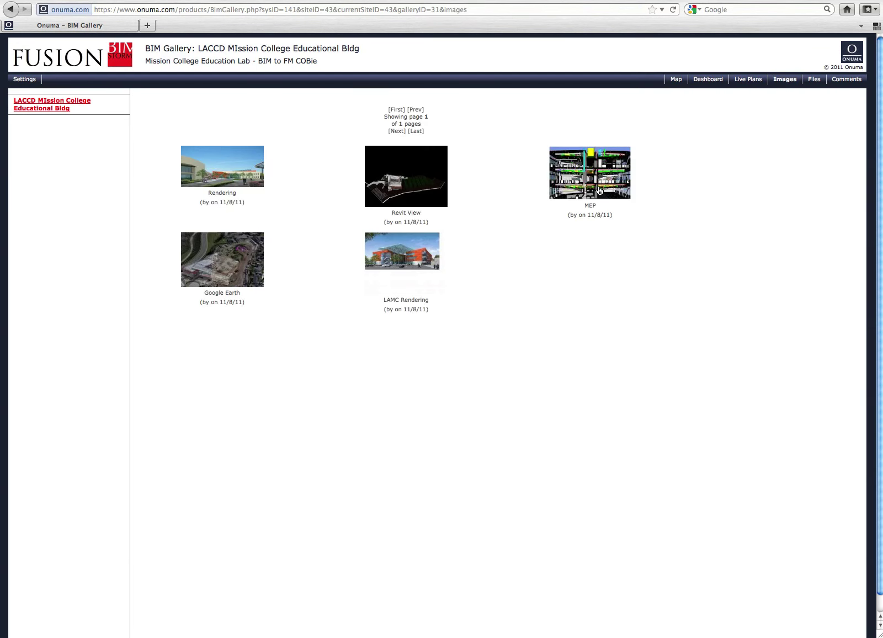
click(235, 168)
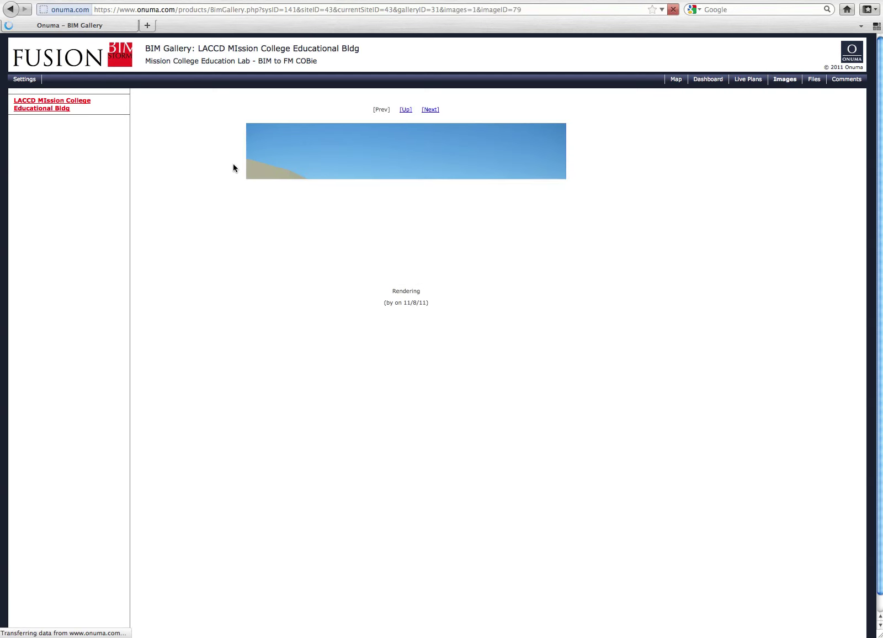
click(430, 110)
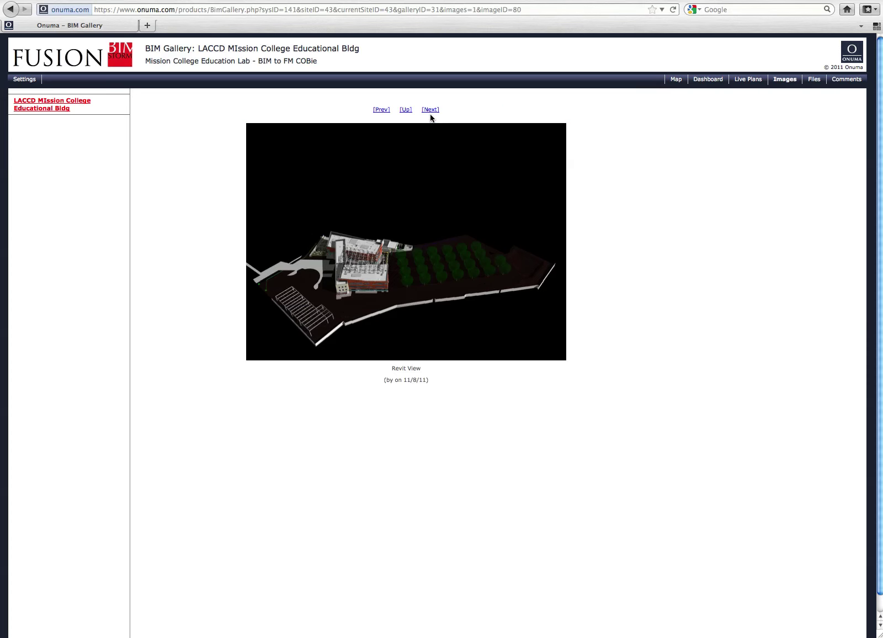
Show the project files and expand the list for New Education Lab Building
click(814, 80)
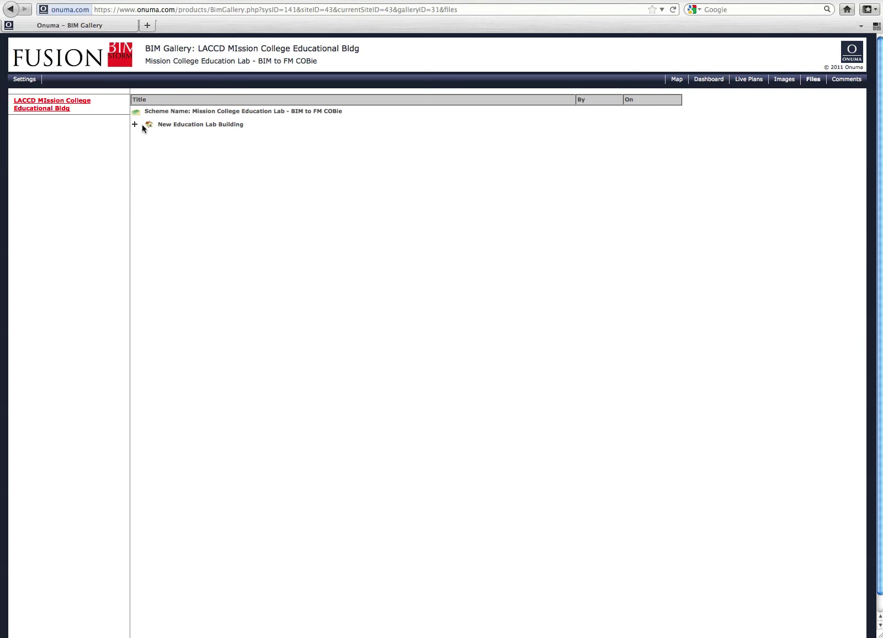
click(135, 124)
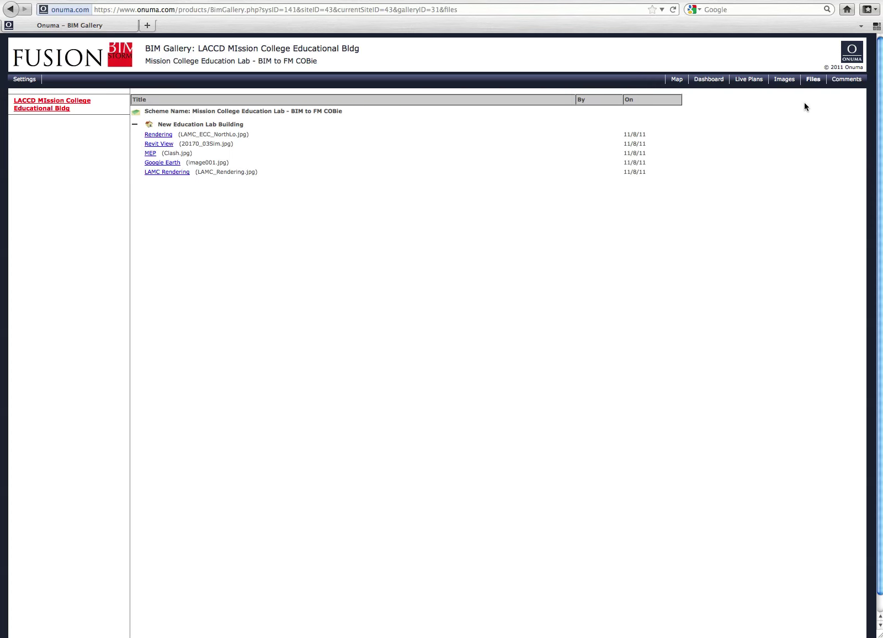
Review the project comments and their data links, and return to the project map
click(844, 79)
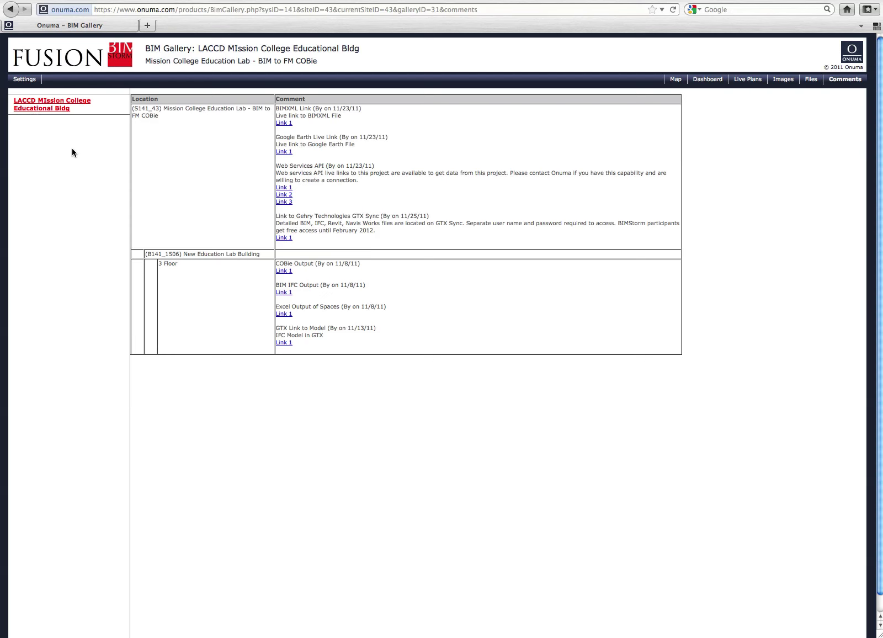
click(717, 84)
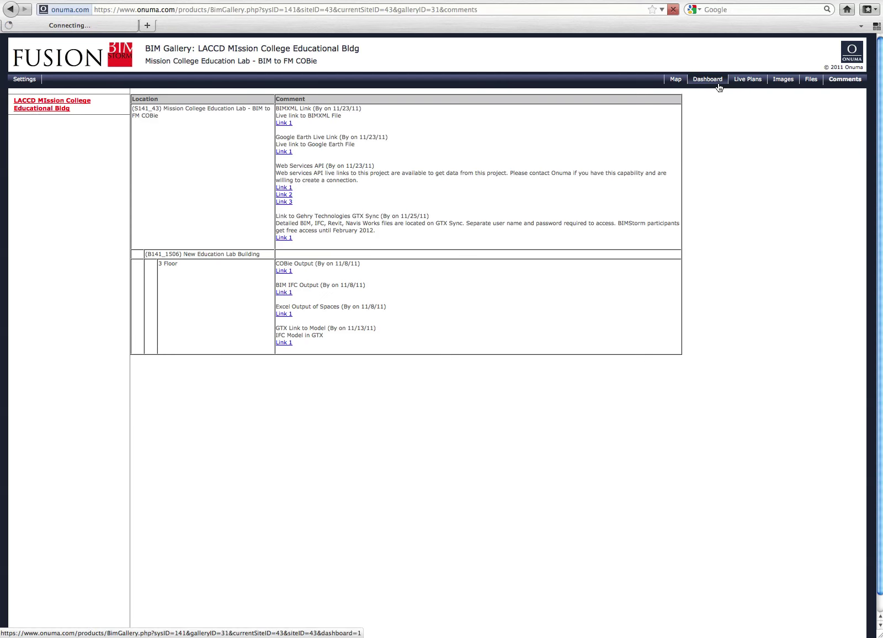
click(678, 81)
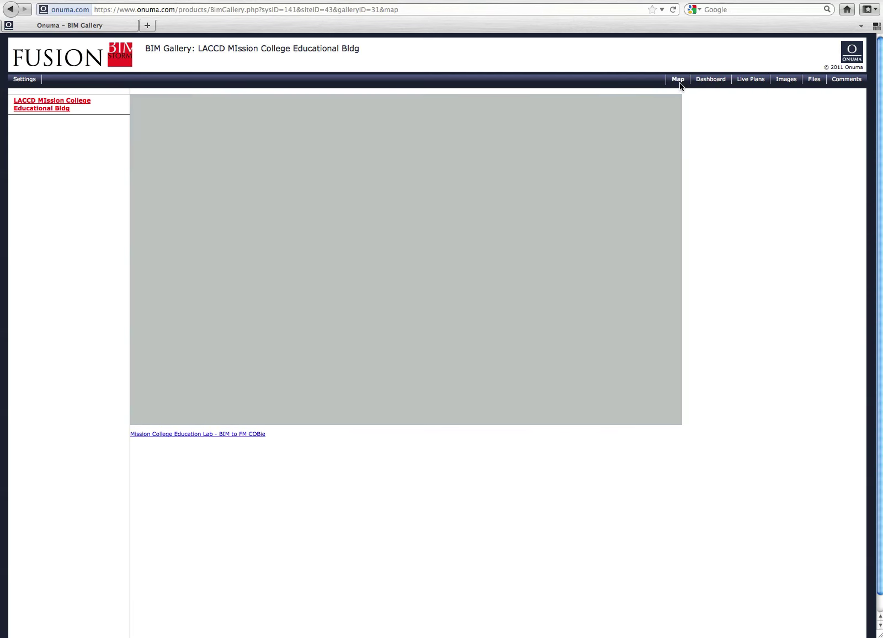